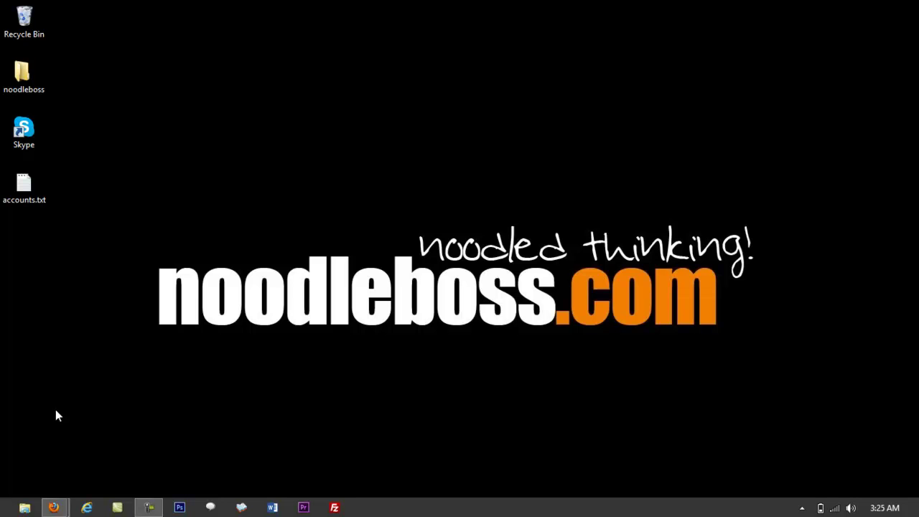
# Launch the Store app from the Start screen.
pyautogui.click(6, 511)
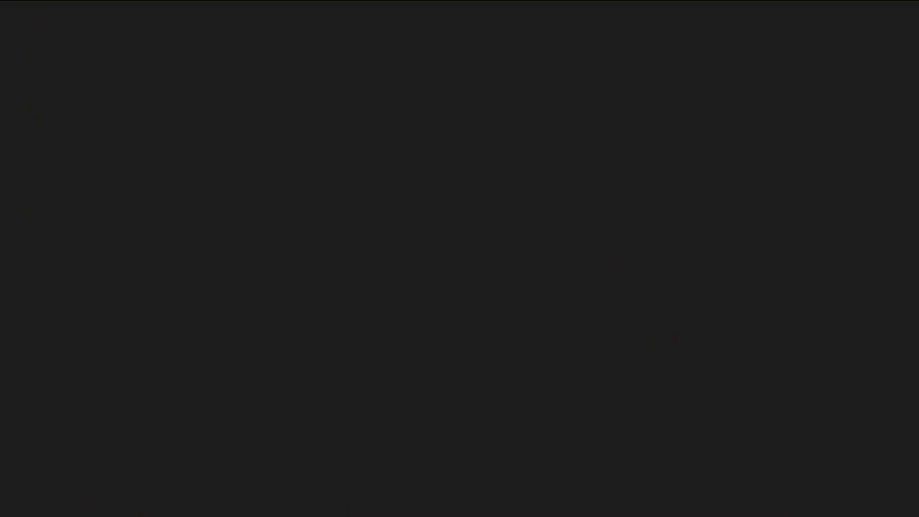
pyautogui.scroll(-5, 856, 204)
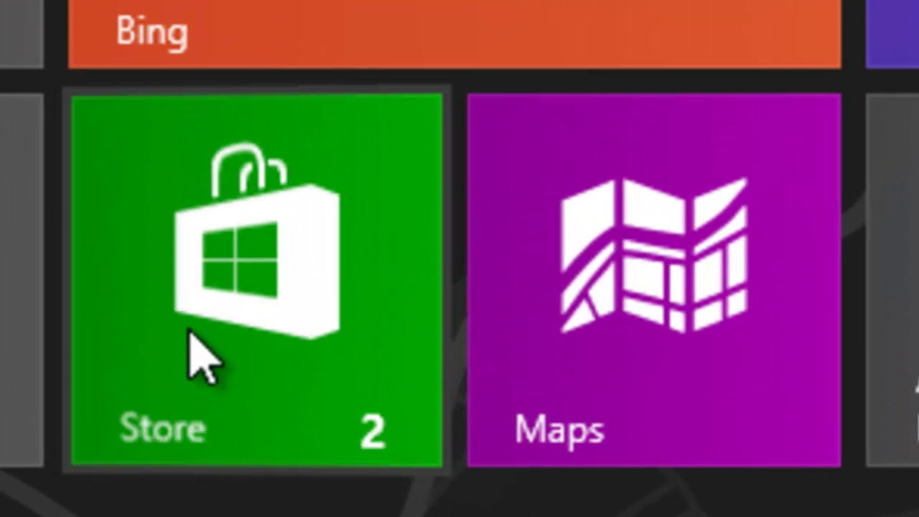
pyautogui.click(346, 433)
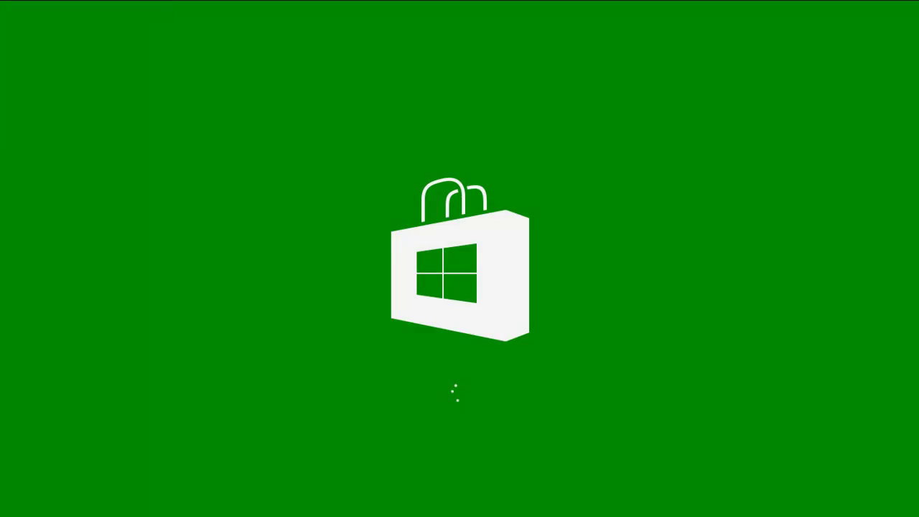
# Switch to the desktop and bring the Skype website window forward.
pyautogui.click(7, 512)
pyautogui.click(132, 327)
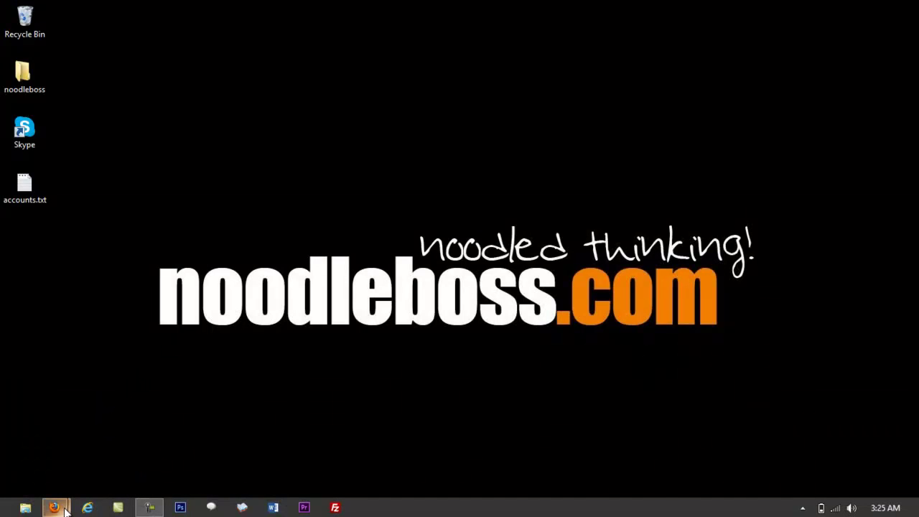
pyautogui.moveTo(55, 506)
pyautogui.click(89, 451)
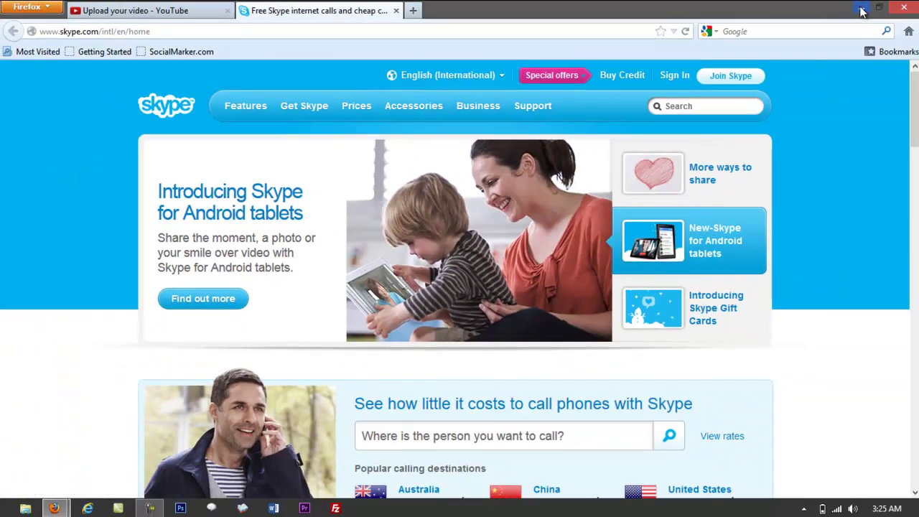
# Go back to the Start screen and open the Windows Store again.
pyautogui.click(862, 9)
pyautogui.click(9, 510)
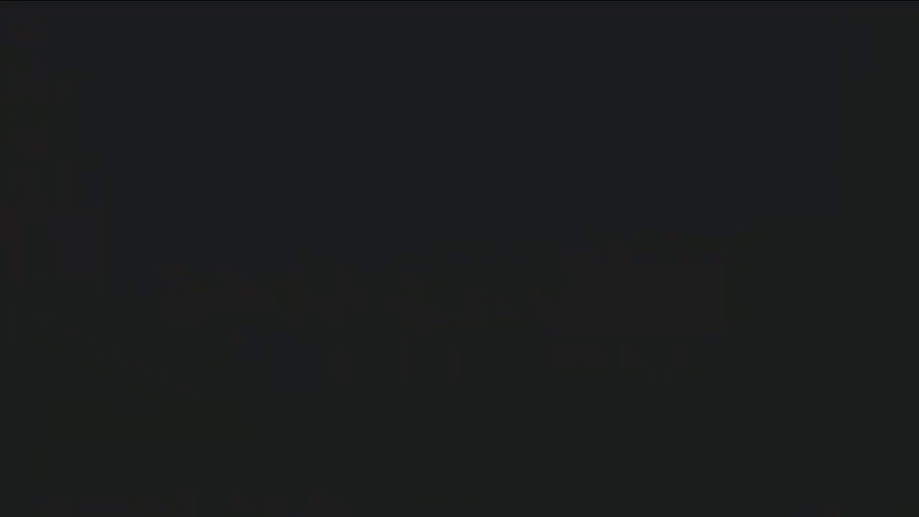
pyautogui.hscroll(3, 737, 309)
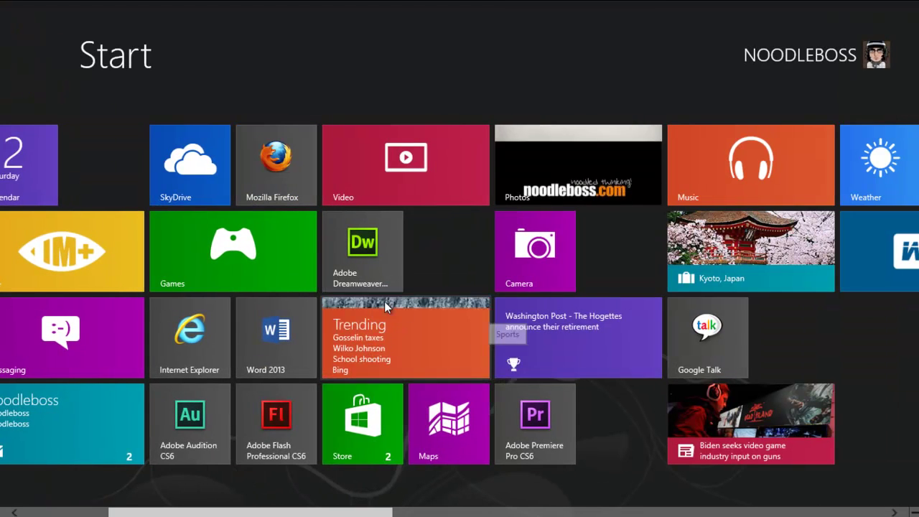
pyautogui.click(366, 441)
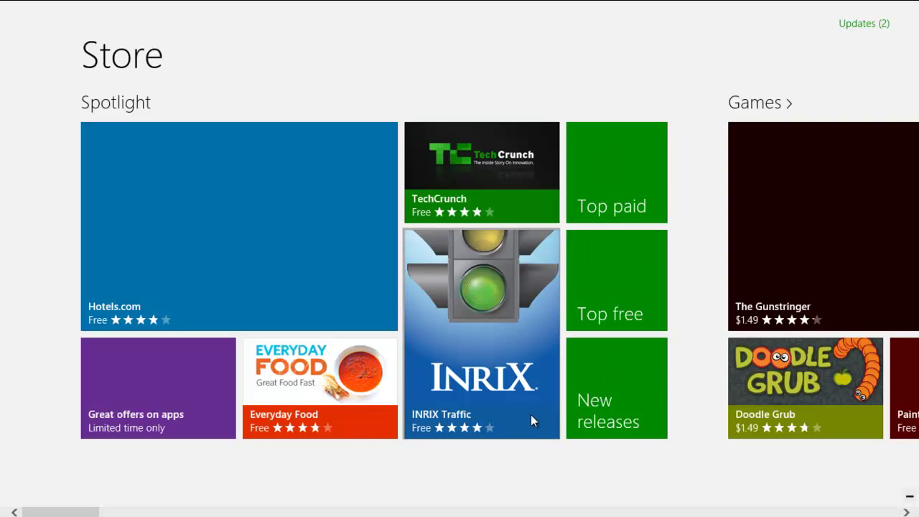
# Search the Store for 'skype' to list the 24 matching apps, Skype first.
pyautogui.hscroll(2, 397, 370)
pyautogui.hscroll(10, 397, 371)
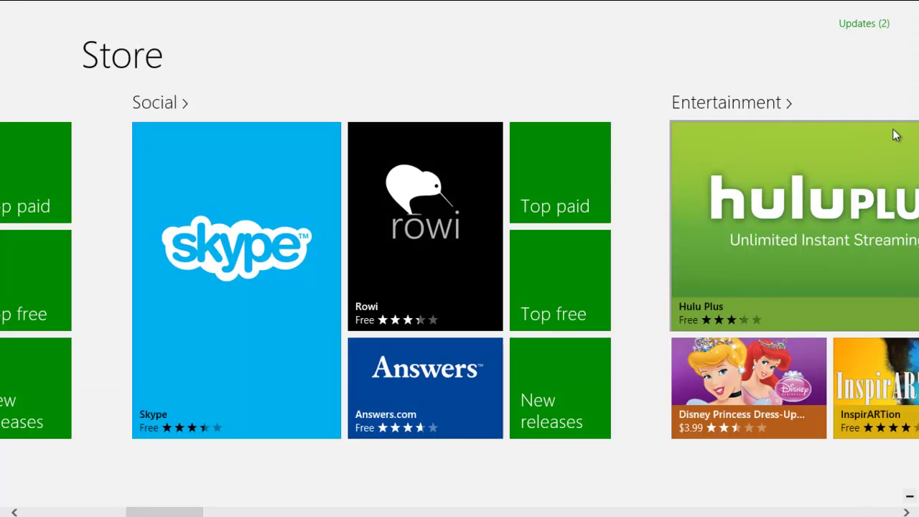
pyautogui.press('super+q')
pyautogui.write('skuy')
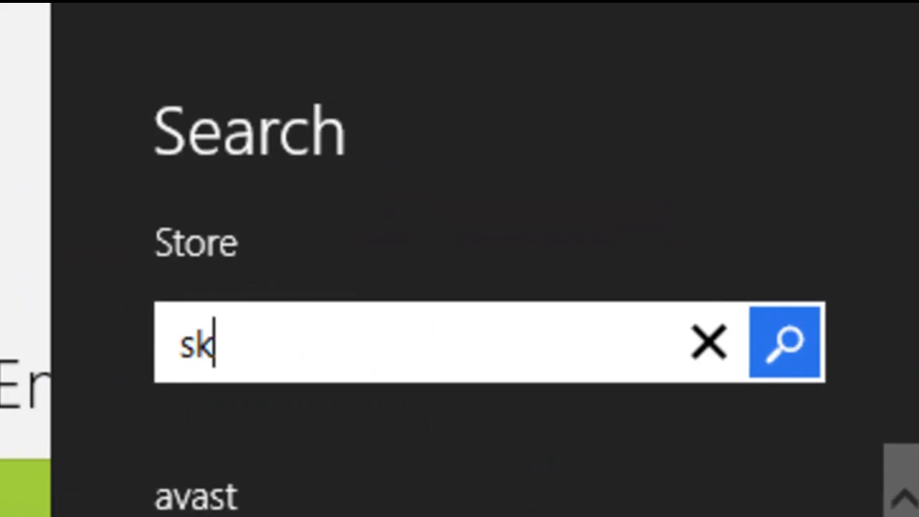
pyautogui.press('BackSpace')
pyautogui.press('BackSpace')
pyautogui.write('ype')
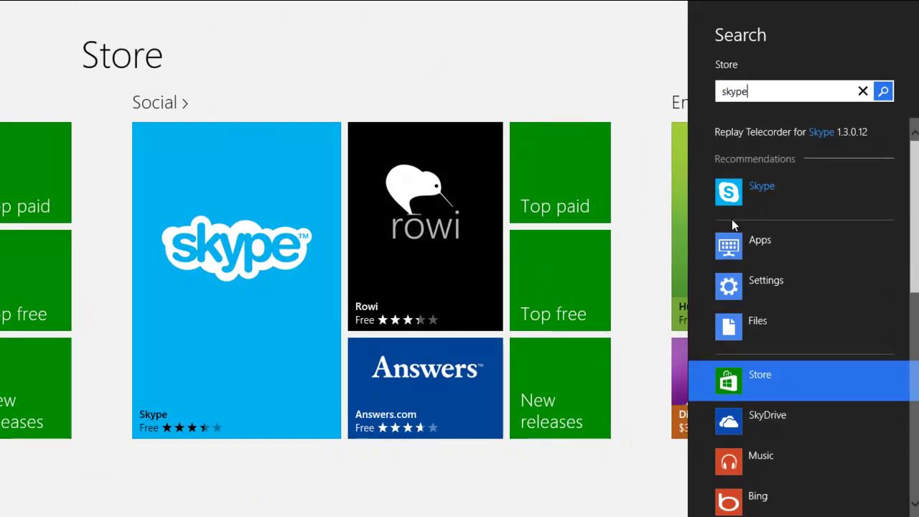
pyautogui.click(915, 327)
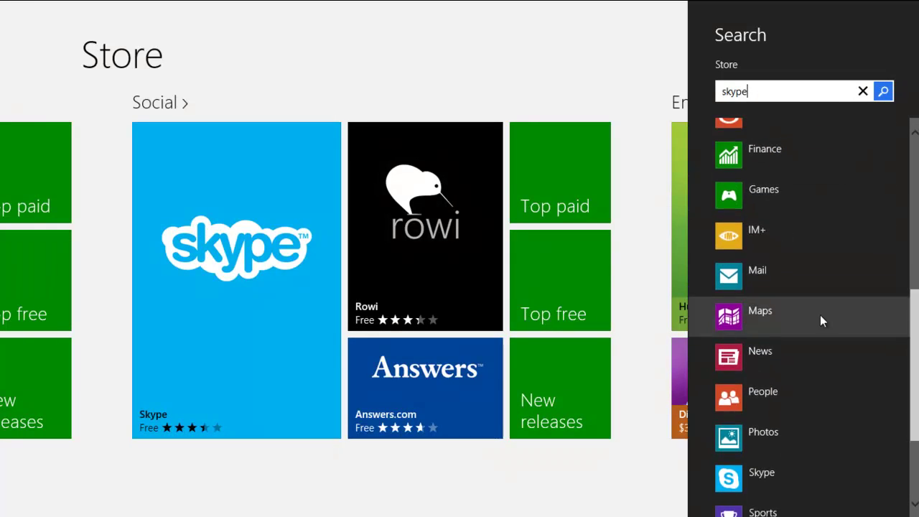
pyautogui.scroll(3, 776, 246)
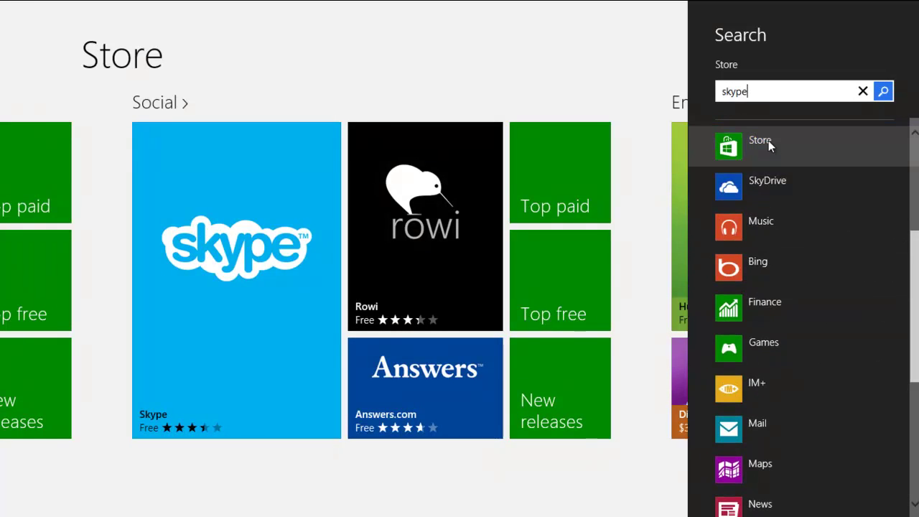
pyautogui.click(834, 129)
pyautogui.scroll(-3, 790, 172)
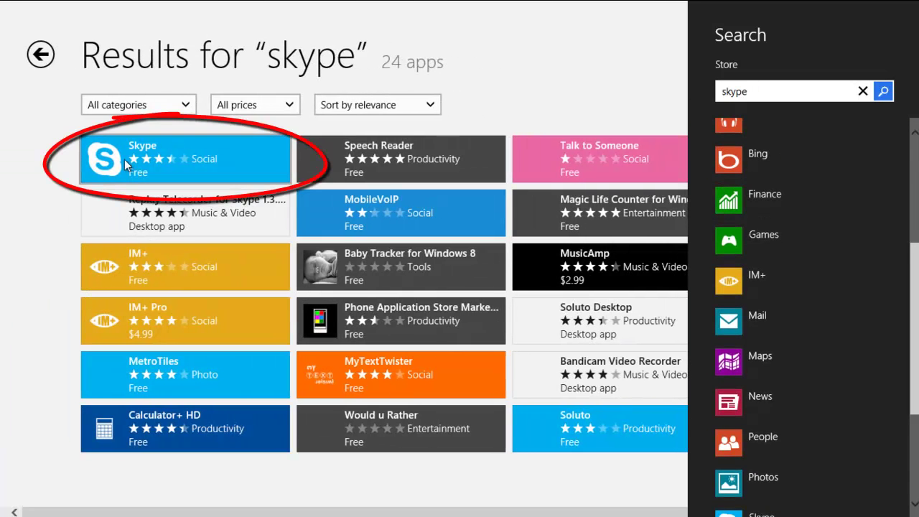
# Open Skype's Store page to confirm it is owned, then switch to the desktop.
pyautogui.click(155, 150)
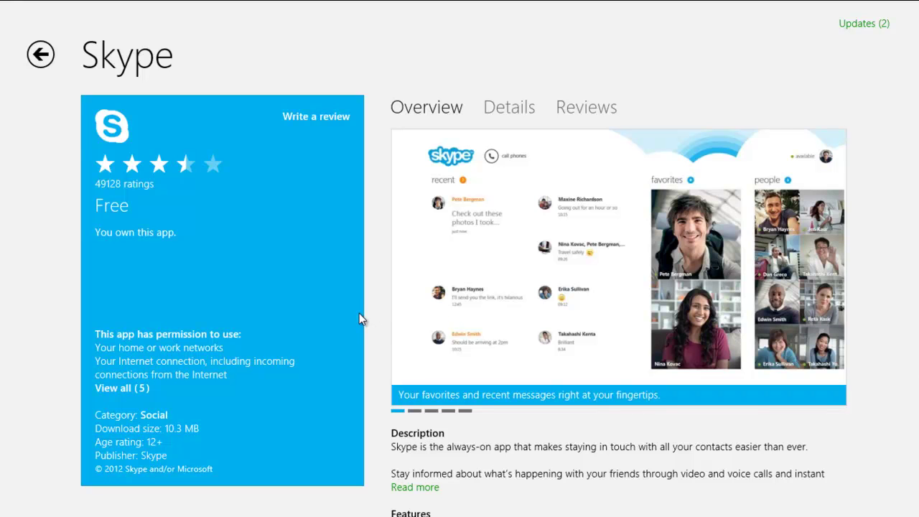
pyautogui.click(3, 6)
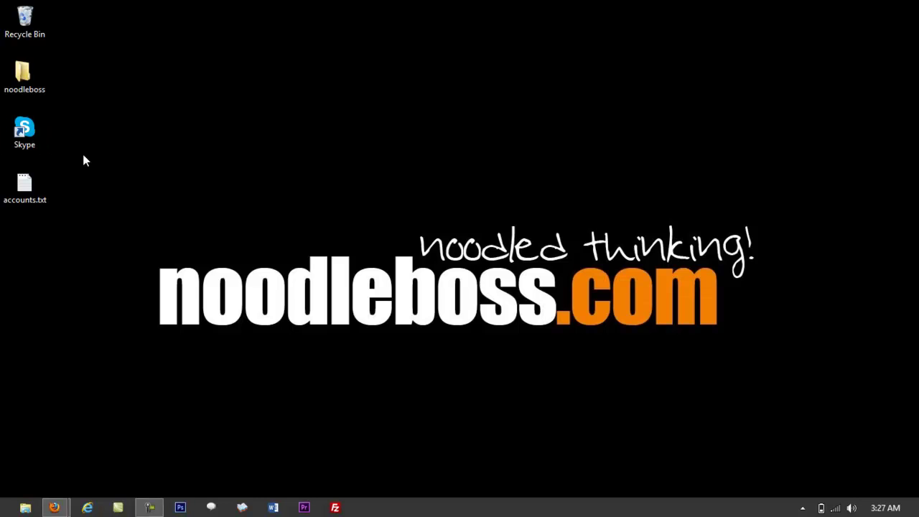
# Reposition the Skype shortcut in the left icon column, then restore the Firefox Skype page.
pyautogui.moveTo(25, 130); pyautogui.dragTo(227, 77)
pyautogui.click(628, 77)
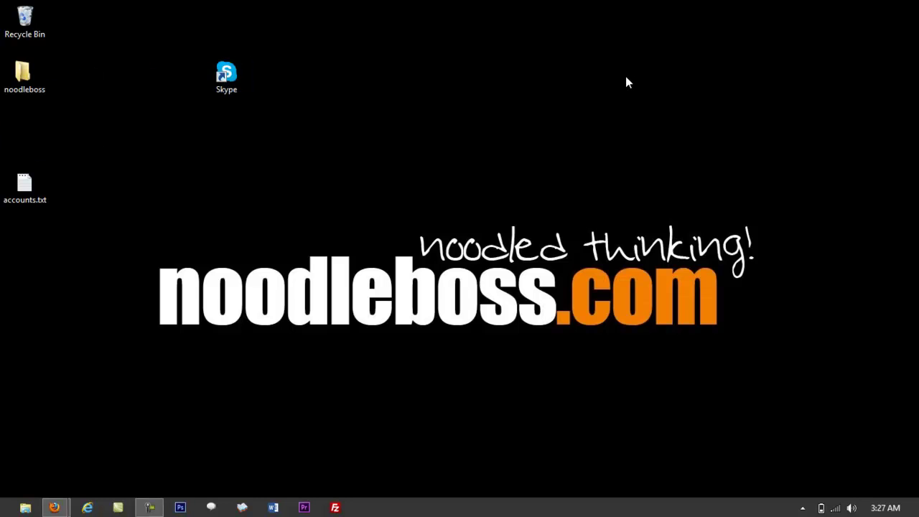
pyautogui.moveTo(117, 95); pyautogui.dragTo(21, 133)
pyautogui.click(268, 163)
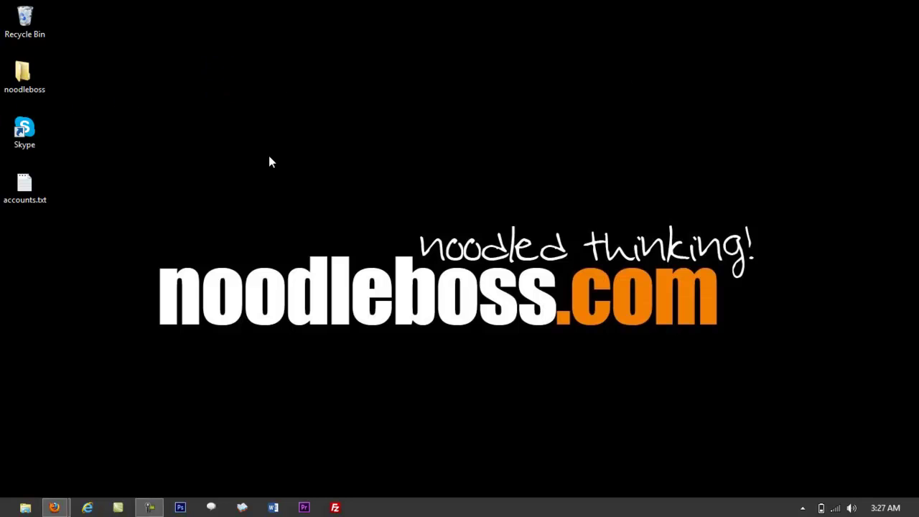
pyautogui.moveTo(52, 512)
pyautogui.click(72, 450)
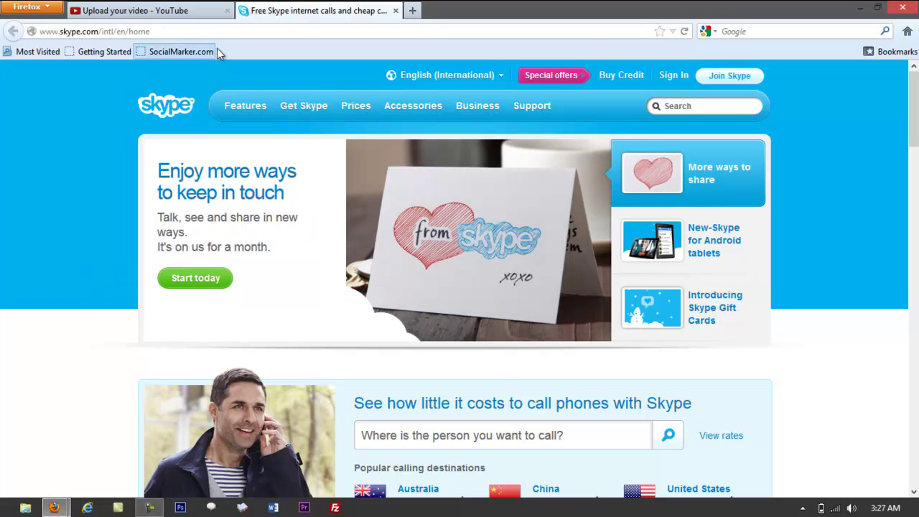
# Go to Get Skype > Windows desktop and review the Skype Free and Premium offers.
pyautogui.moveTo(245, 107)
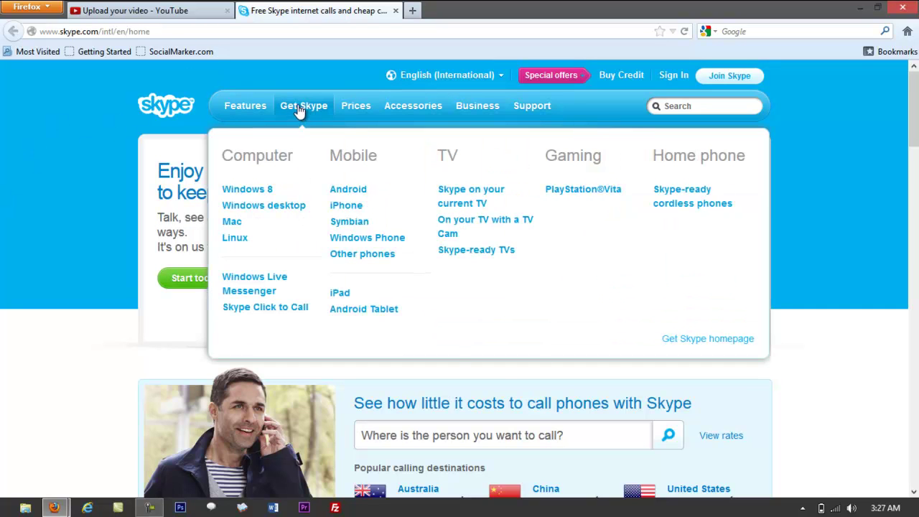
pyautogui.moveTo(302, 107)
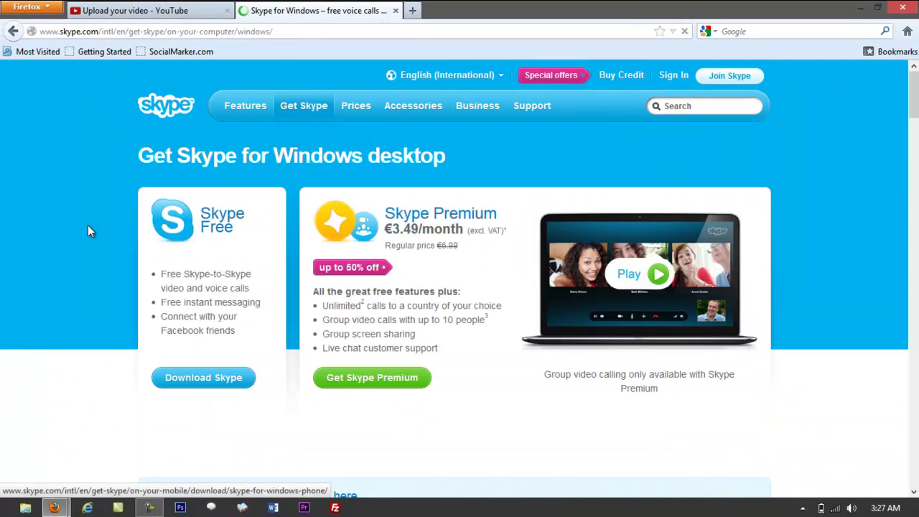
pyautogui.scroll(-5, 87, 225)
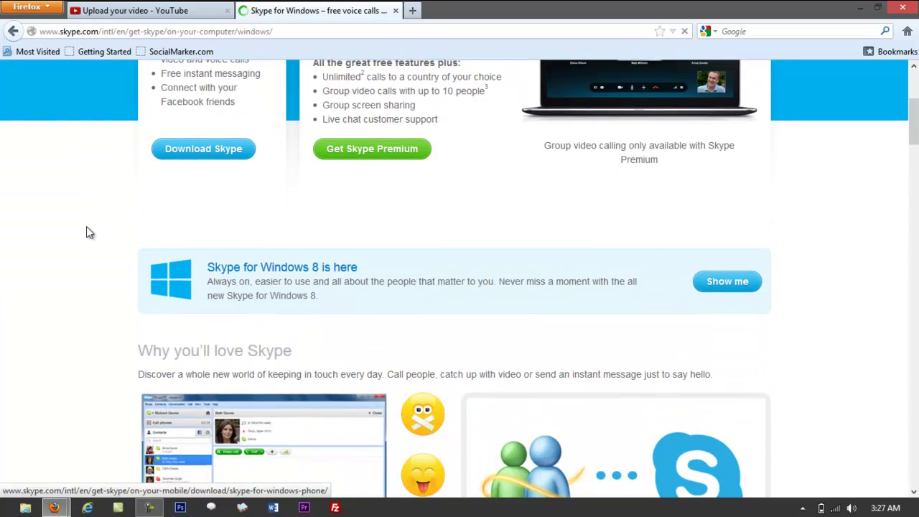
pyautogui.scroll(5, 86, 232)
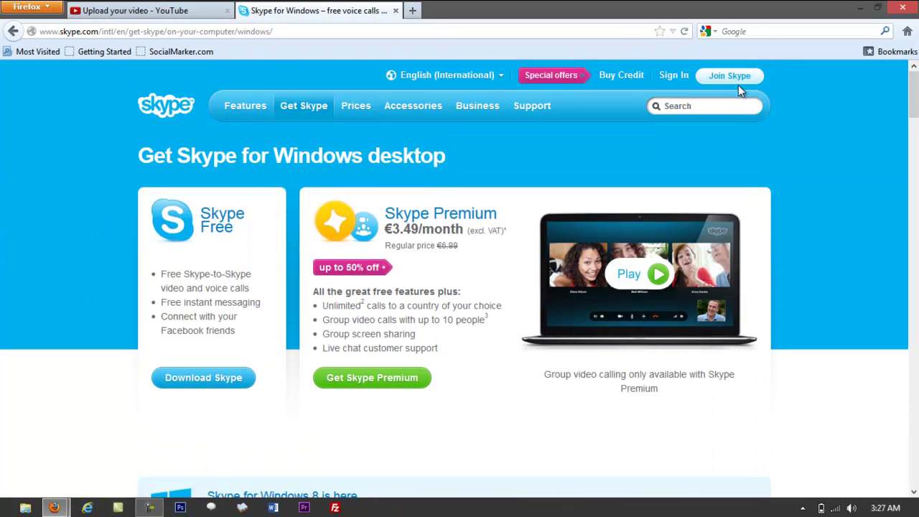
pyautogui.scroll(-2, 380, 312)
pyautogui.scroll(2, 8, 294)
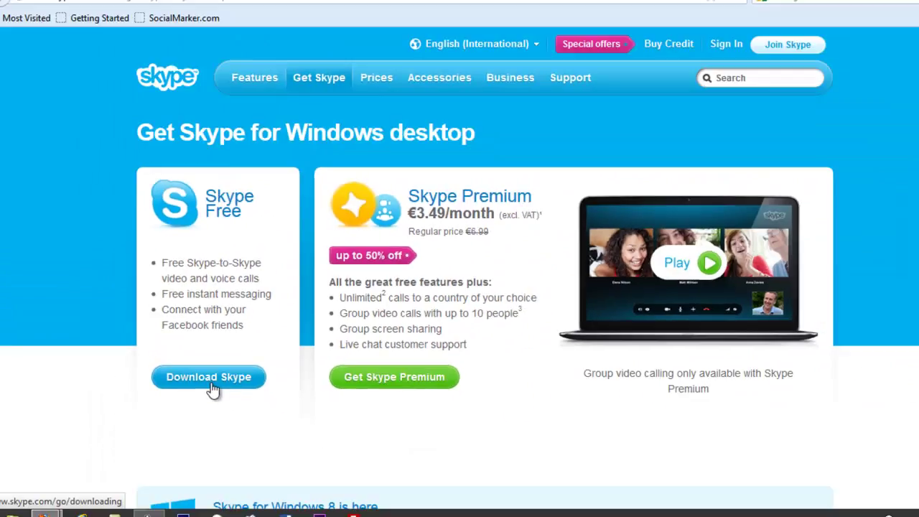
# Download SkypeSetup.exe (1.3 MB) and check it in Firefox's Downloads window, dismissing the save prompt.
pyautogui.click(361, 389)
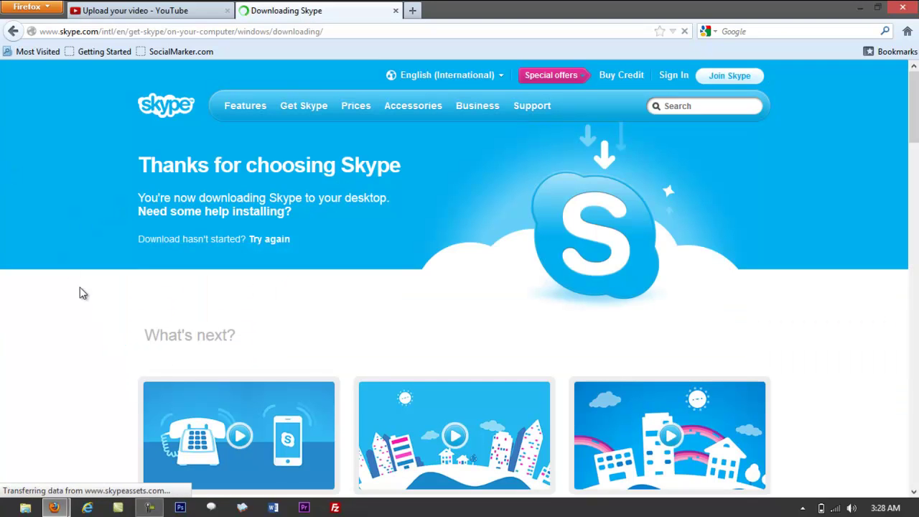
pyautogui.click(62, 511)
pyautogui.click(242, 468)
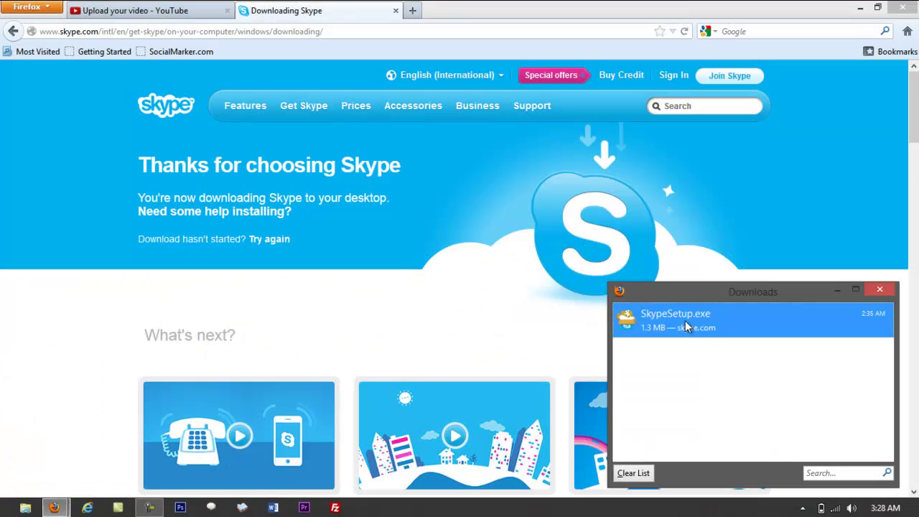
pyautogui.doubleClick(709, 314)
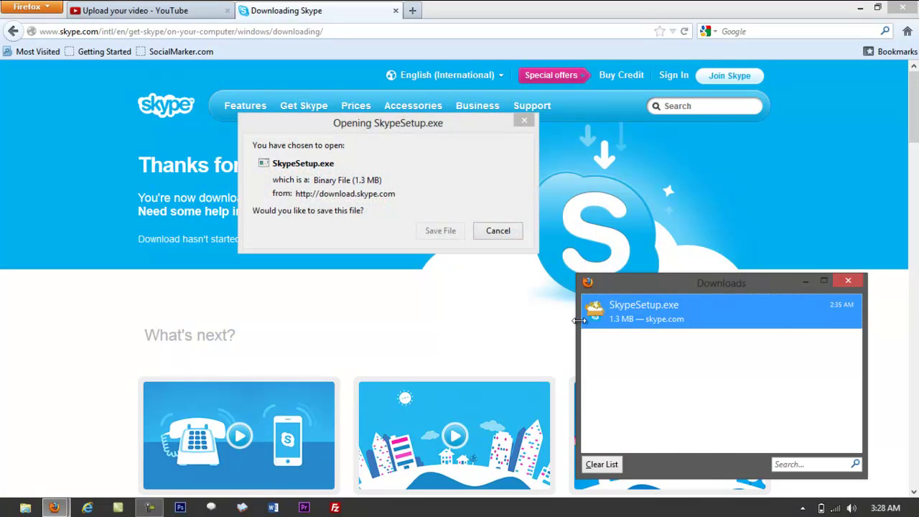
pyautogui.click(416, 173)
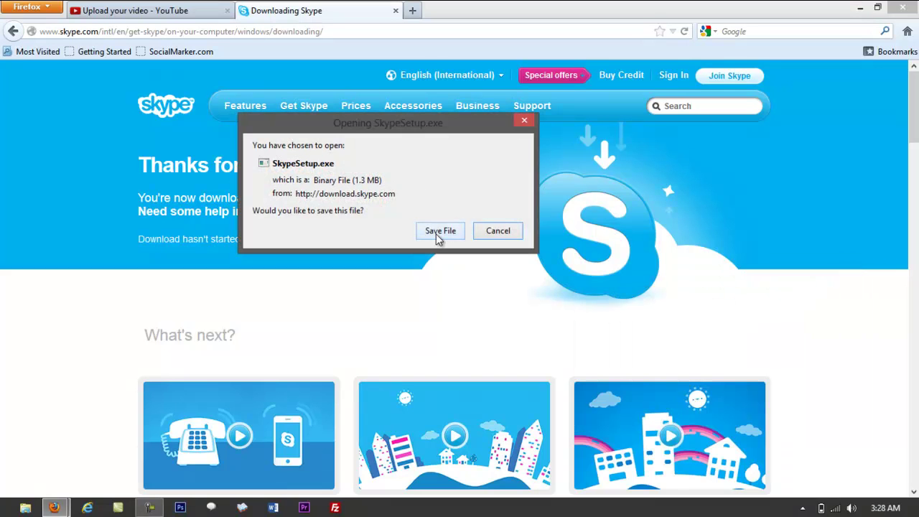
pyautogui.click(511, 238)
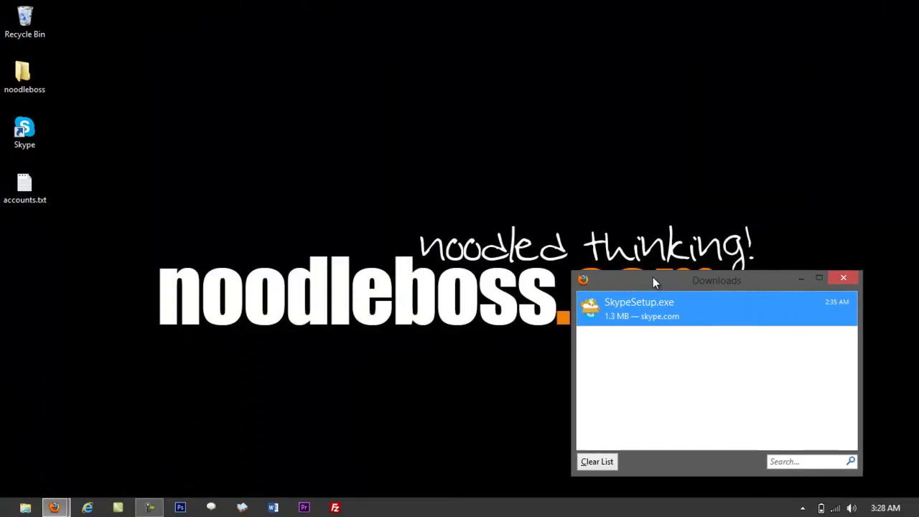
pyautogui.moveTo(654, 278); pyautogui.dragTo(677, 279)
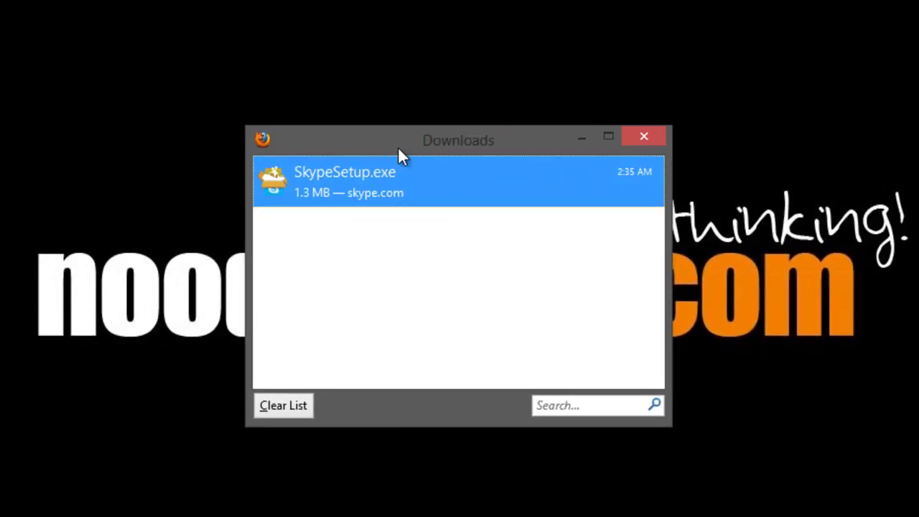
# Close the Downloads window and drag the Skype shortcut out of the icon column.
pyautogui.moveTo(398, 153); pyautogui.dragTo(440, 202)
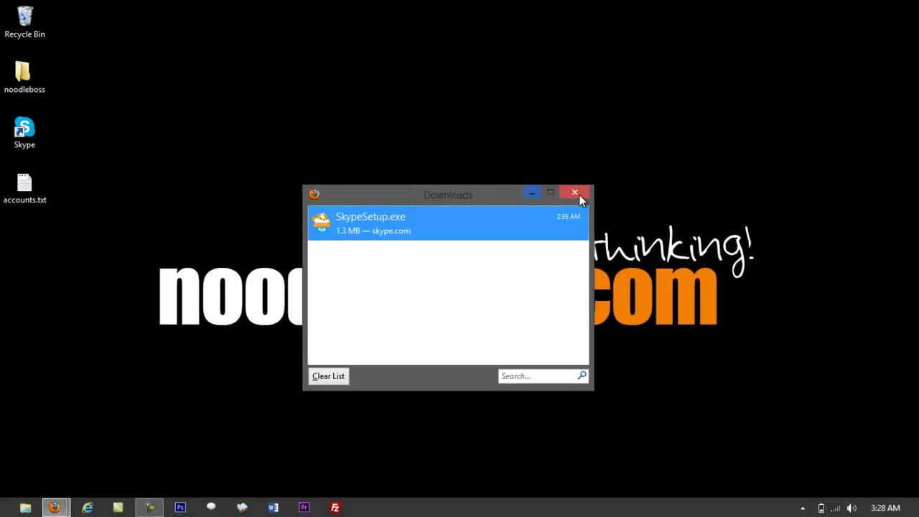
pyautogui.click(575, 193)
pyautogui.moveTo(26, 138); pyautogui.dragTo(212, 147)
pyautogui.click(324, 229)
# Put the Skype shortcut back, then restore and minimize the Firefox download page.
pyautogui.moveTo(158, 137); pyautogui.dragTo(31, 143)
pyautogui.click(439, 215)
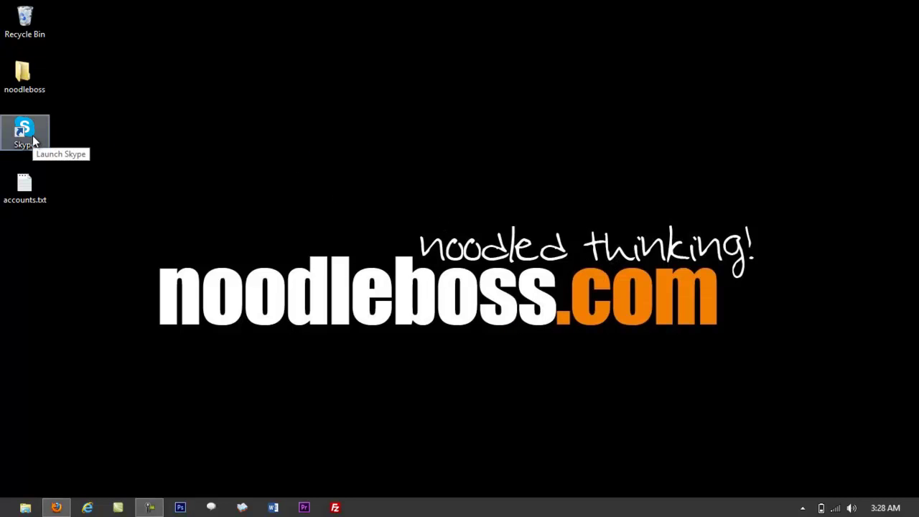
pyautogui.click(57, 507)
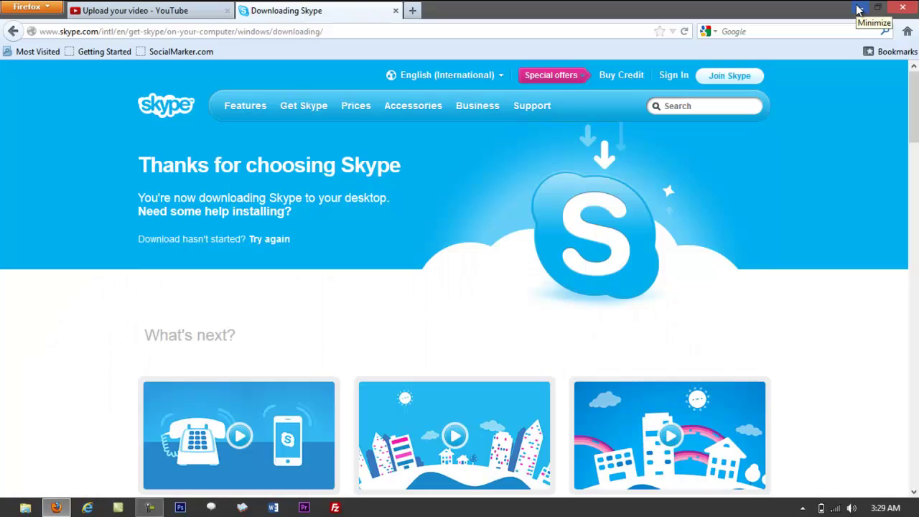
pyautogui.click(860, 8)
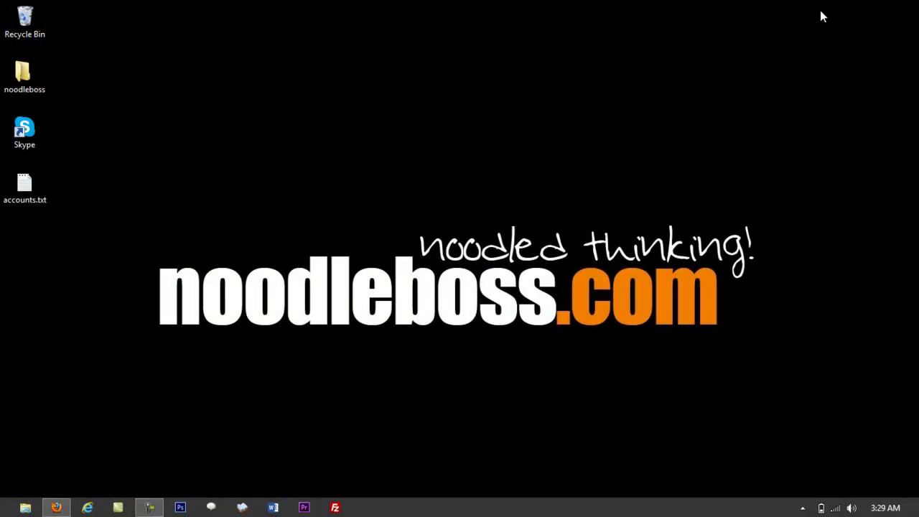